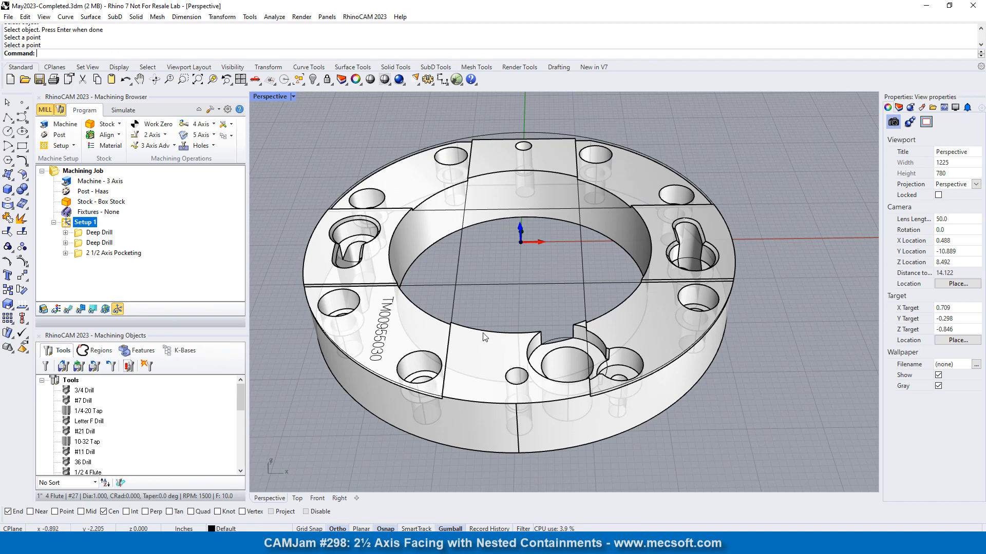
- Add a 2 1/2 Axis Facing operation after the pocketing operation, using the underside's inner circular edge and all outer perimeter edges as part regions
click(77, 254)
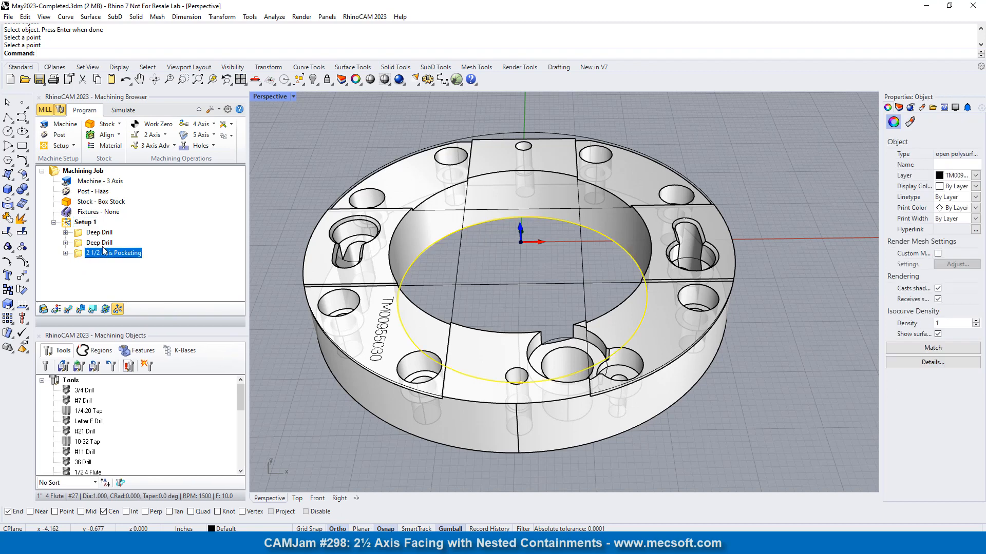
click(152, 136)
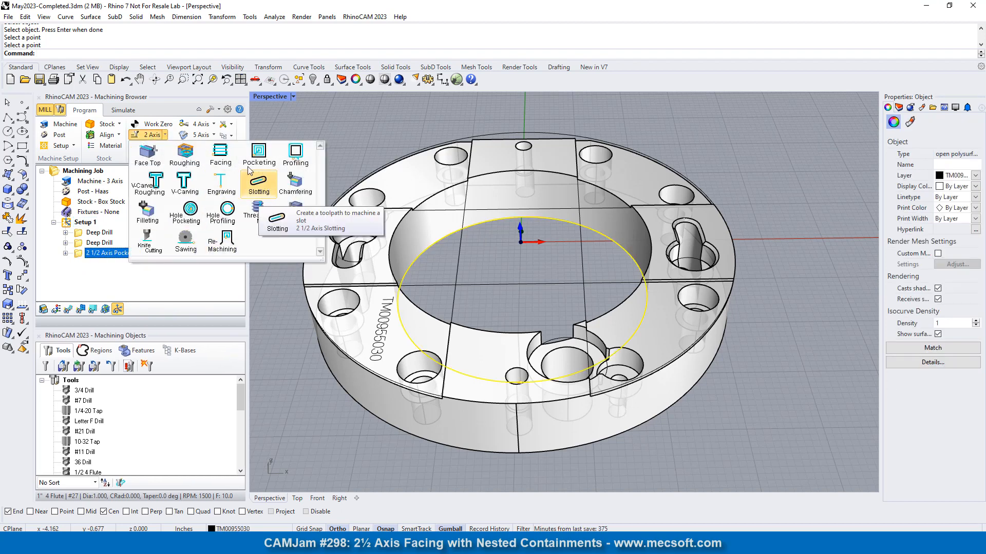
click(222, 155)
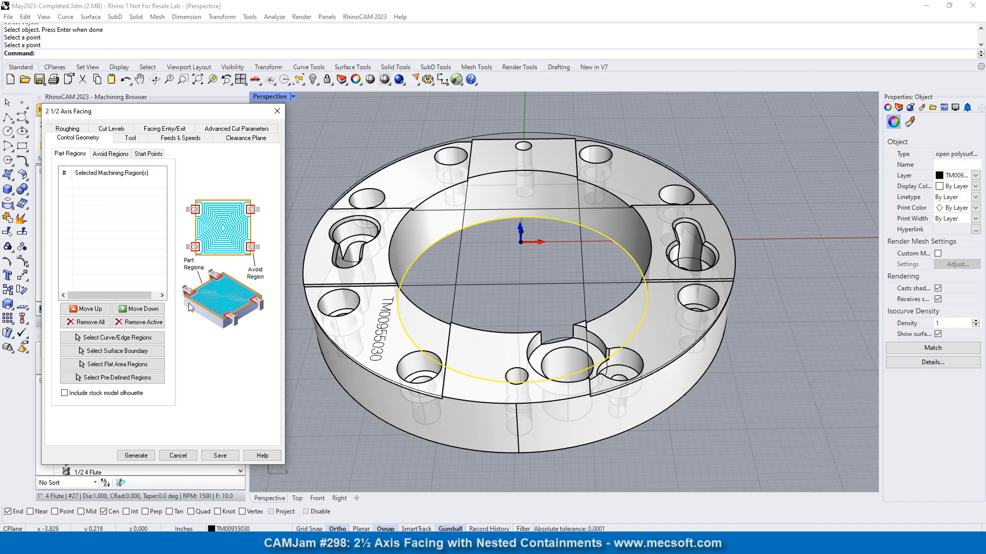
click(124, 340)
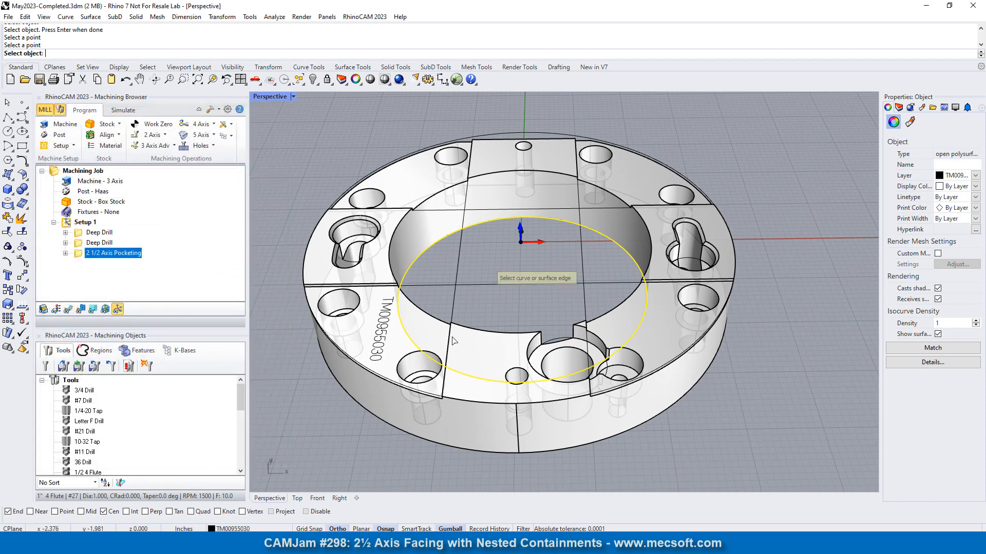
right_drag(505, 360, 485, 210)
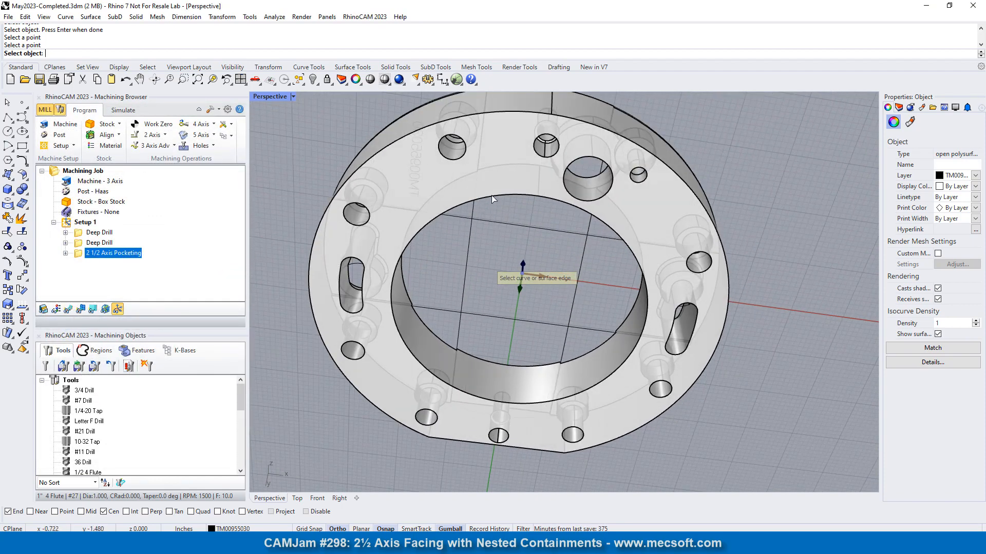
click(493, 201)
click(396, 146)
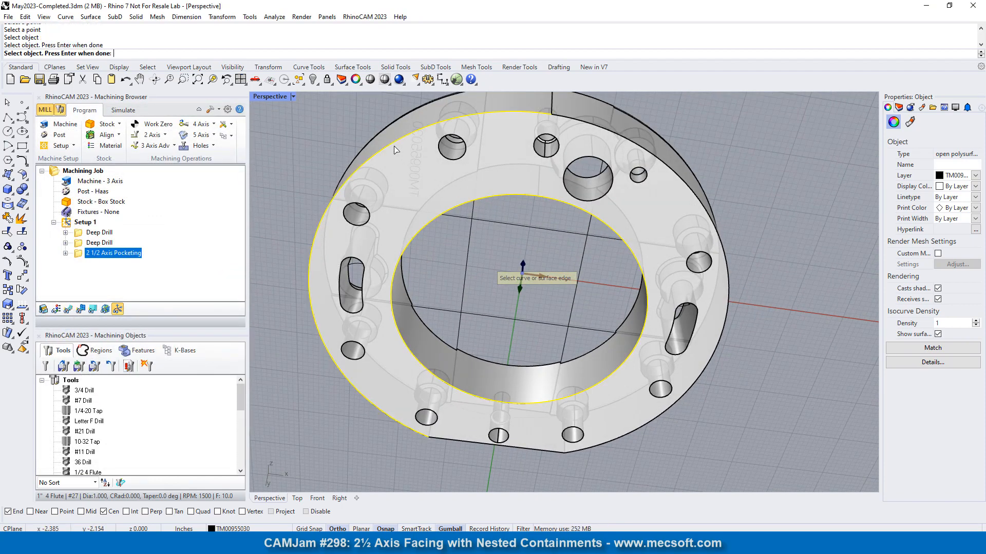
click(470, 442)
click(595, 447)
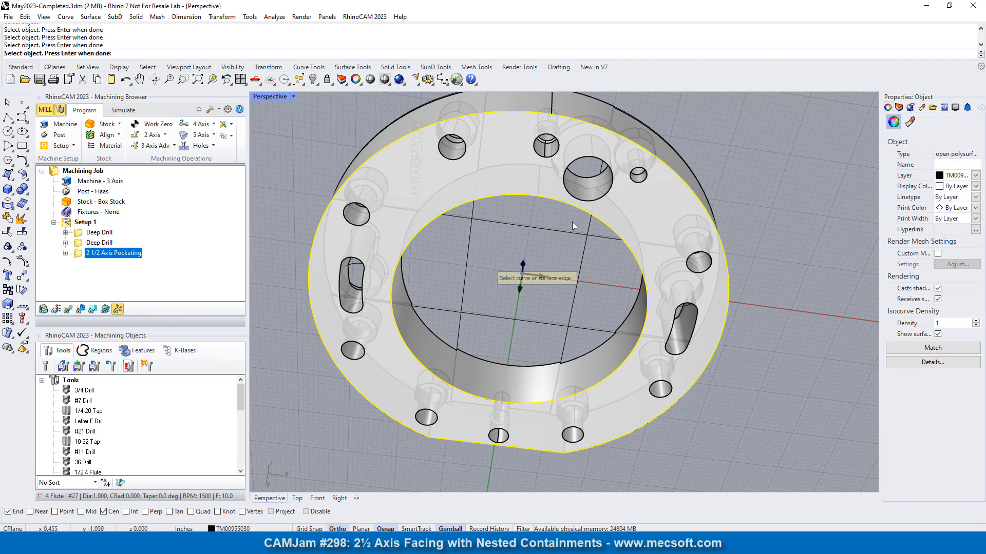
right_drag(572, 222, 526, 354)
key(Return)
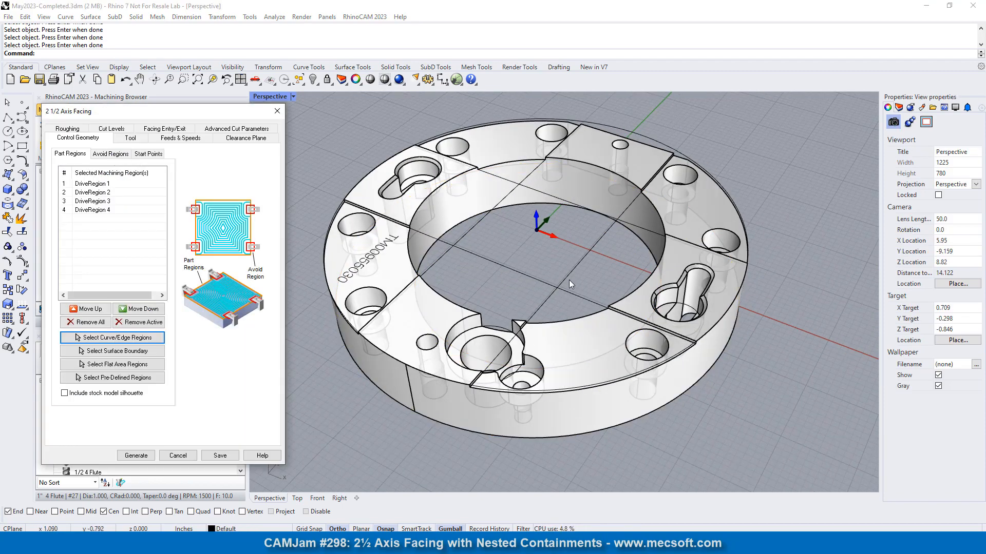
- Check the facing operation's drive regions and tool, and set the roughing tolerance to 0.001 and the stock to 0
click(108, 185)
click(109, 193)
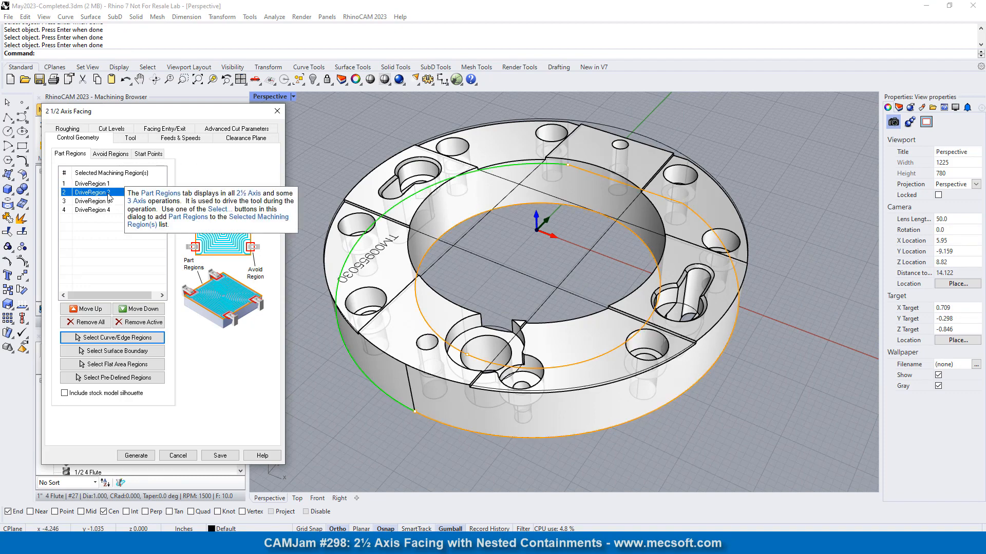
click(111, 202)
click(111, 210)
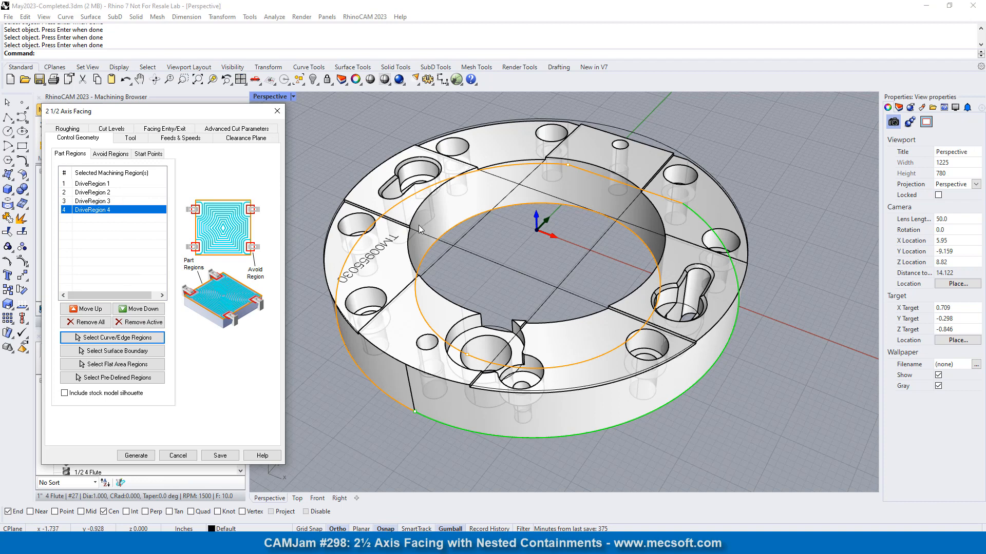
click(132, 144)
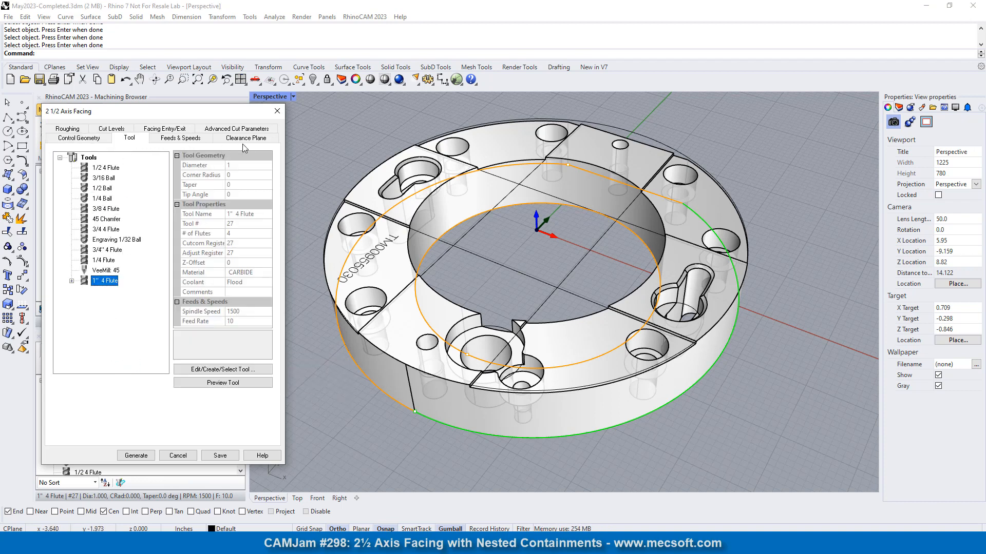
click(69, 129)
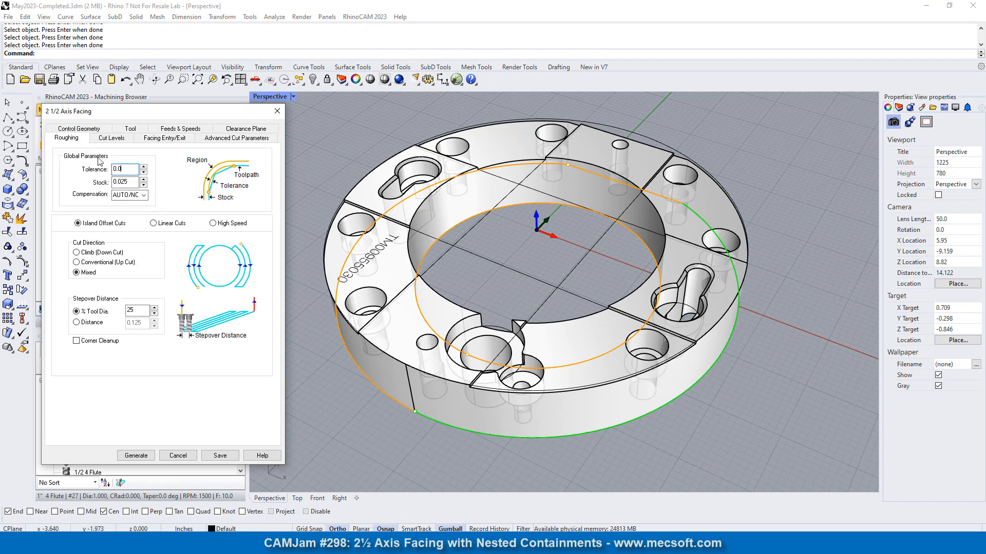
text(01)
key(Tab)
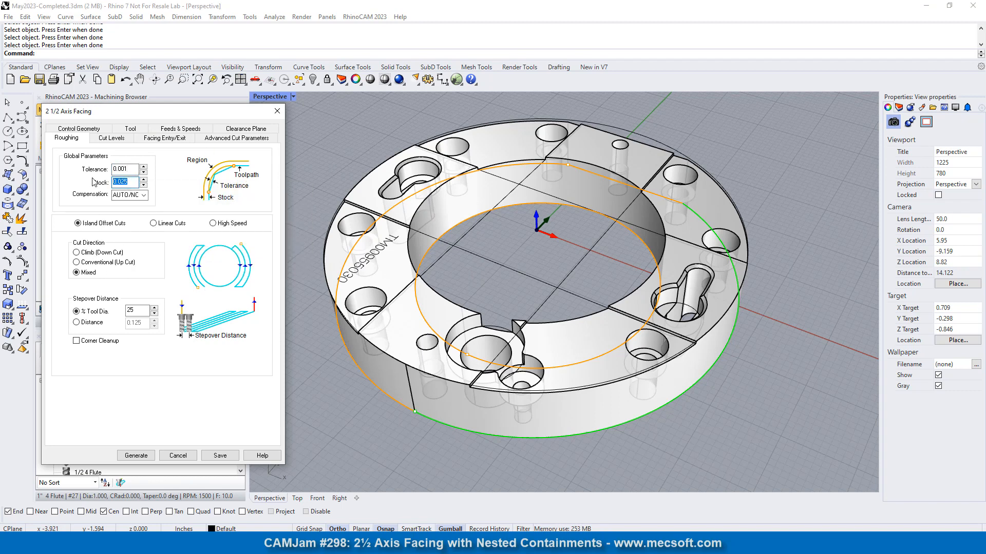
text(0)
mouse_move(121, 182)
- Set the location of cut geometry to Pick Top, picking a point on the part's upper face at the notch by the central bore
click(103, 140)
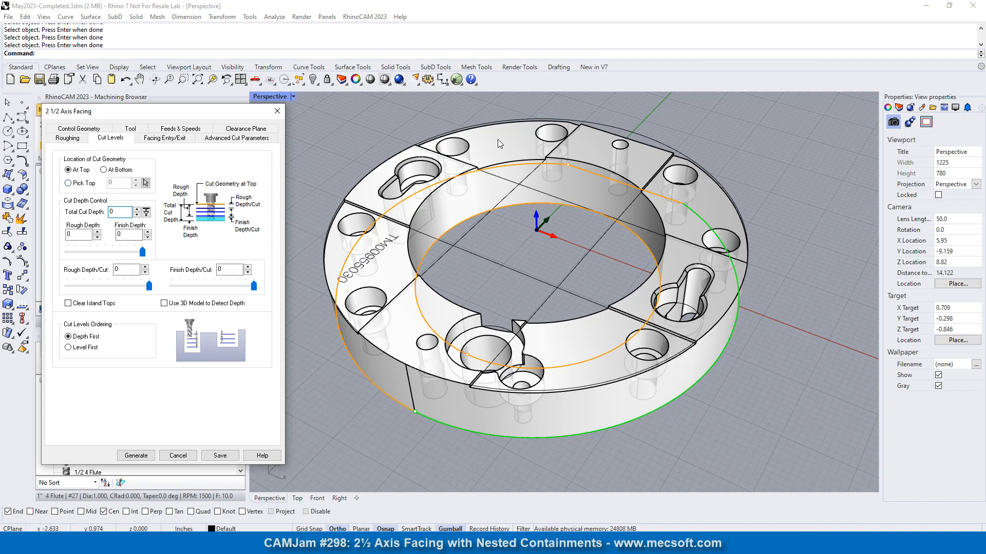
click(70, 185)
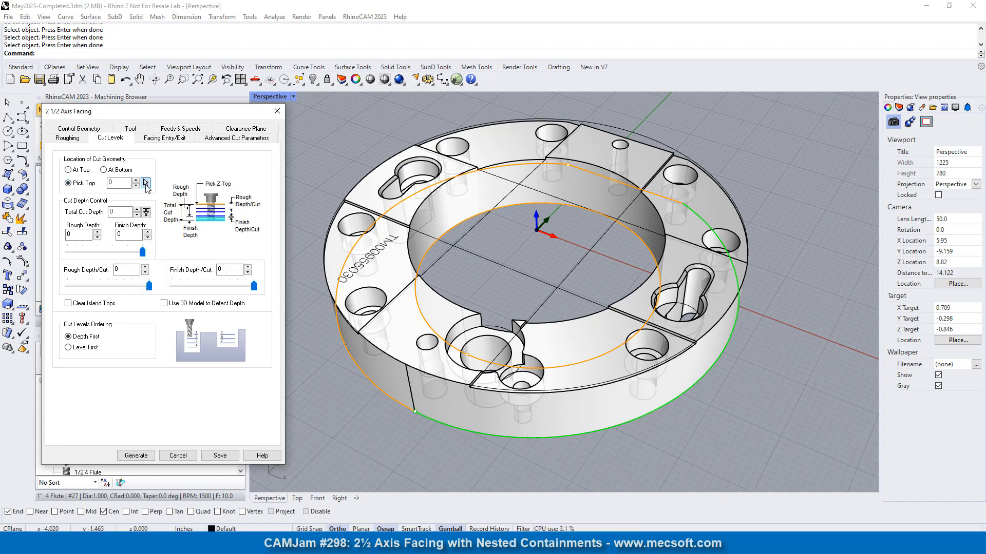
click(146, 183)
click(480, 312)
- Set both the entry and exit motions of the facing operation to Lines & Arcs
click(168, 139)
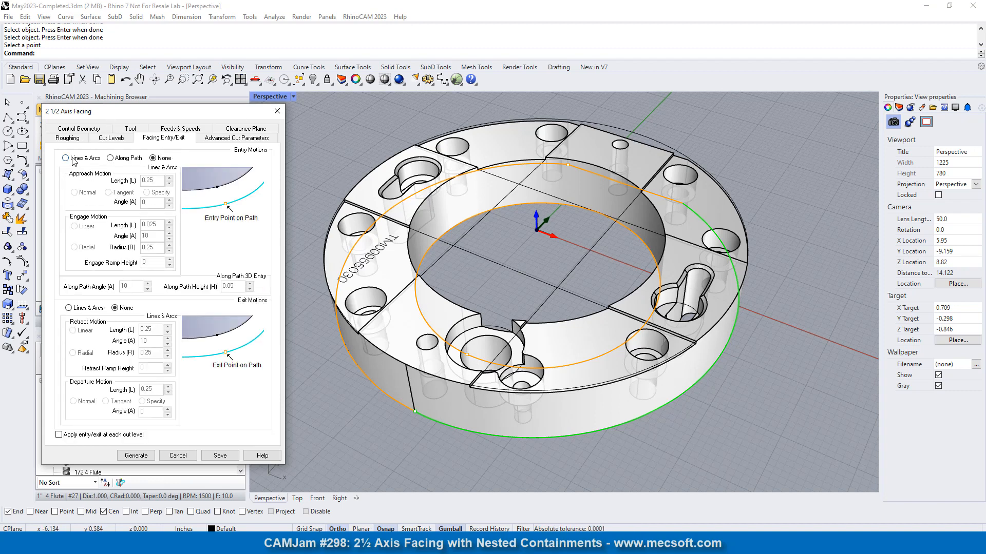
click(73, 159)
click(81, 309)
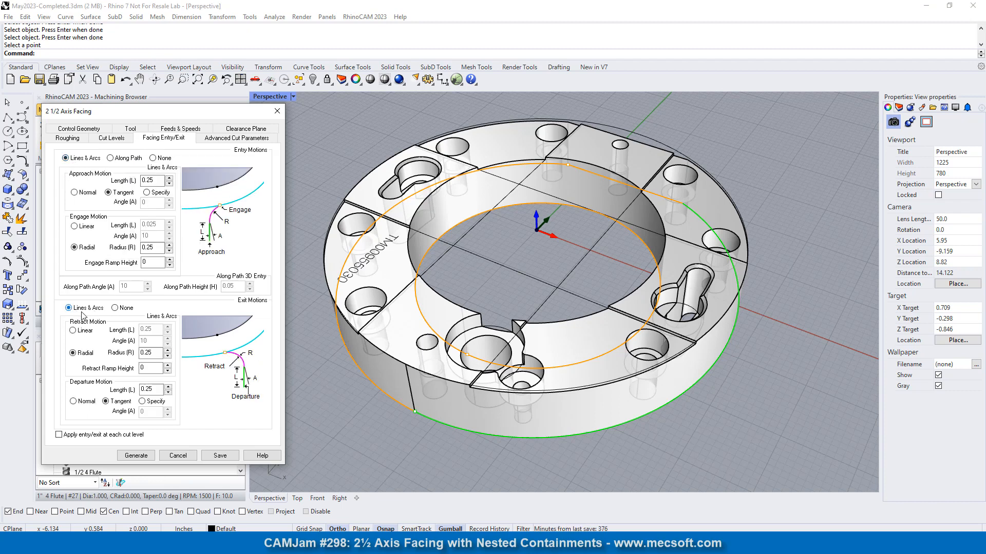
- Generate the facing toolpath with arc fitting and display it on the part
click(228, 138)
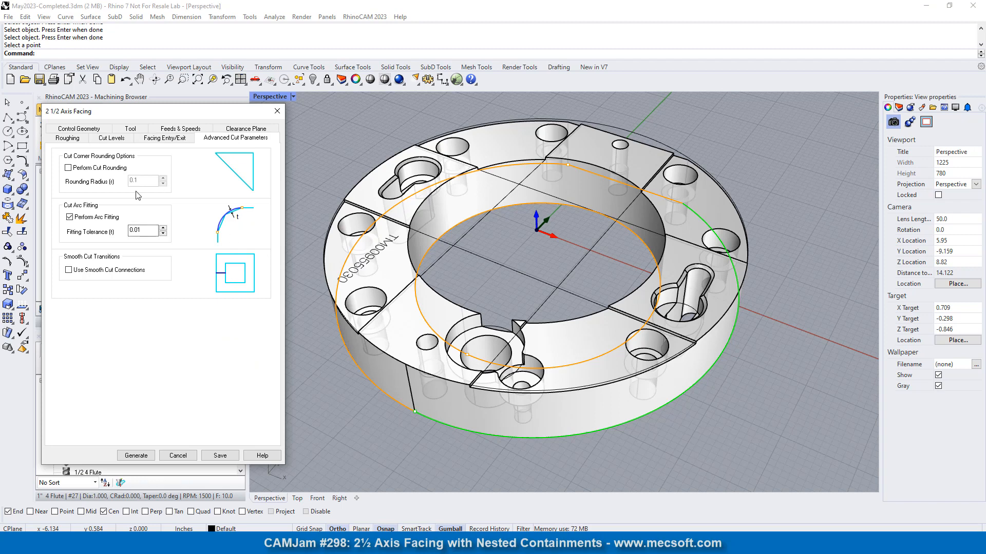
double_click(152, 229)
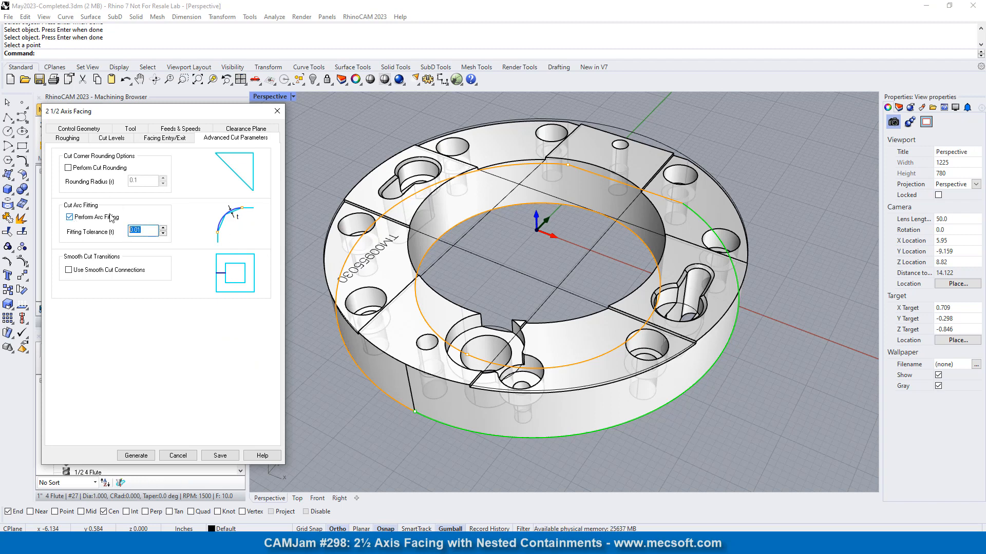
mouse_move(111, 218)
click(136, 456)
right_click(113, 406)
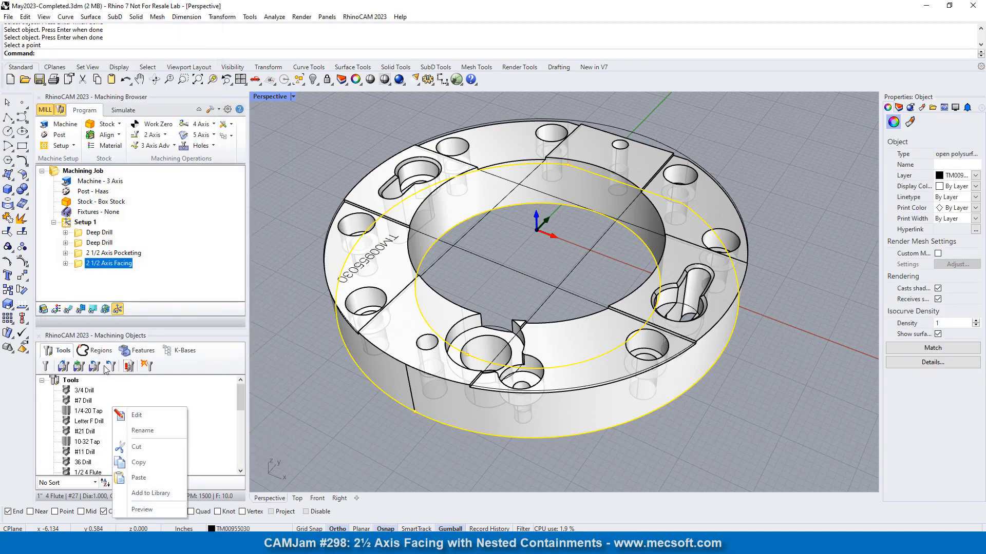
click(70, 311)
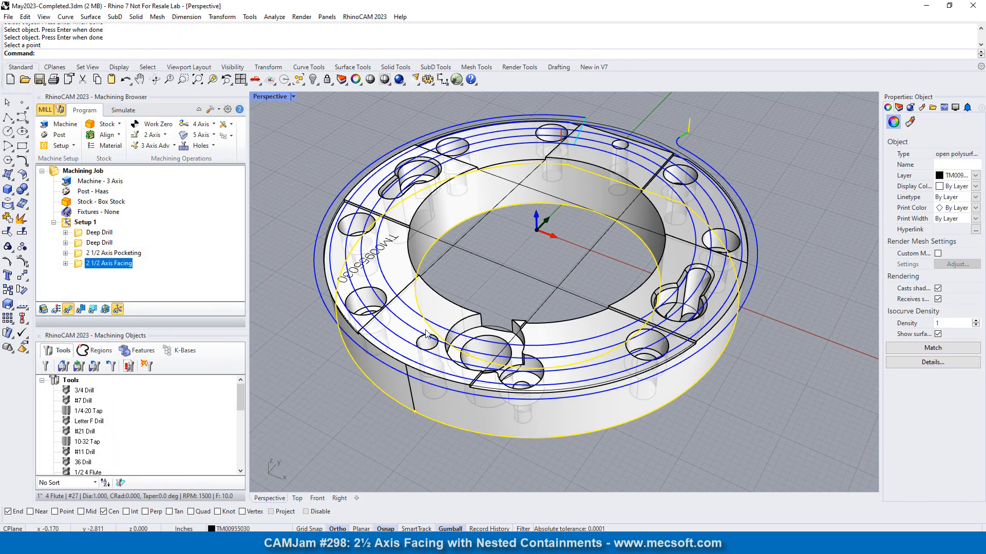
right_drag(513, 246, 565, 247)
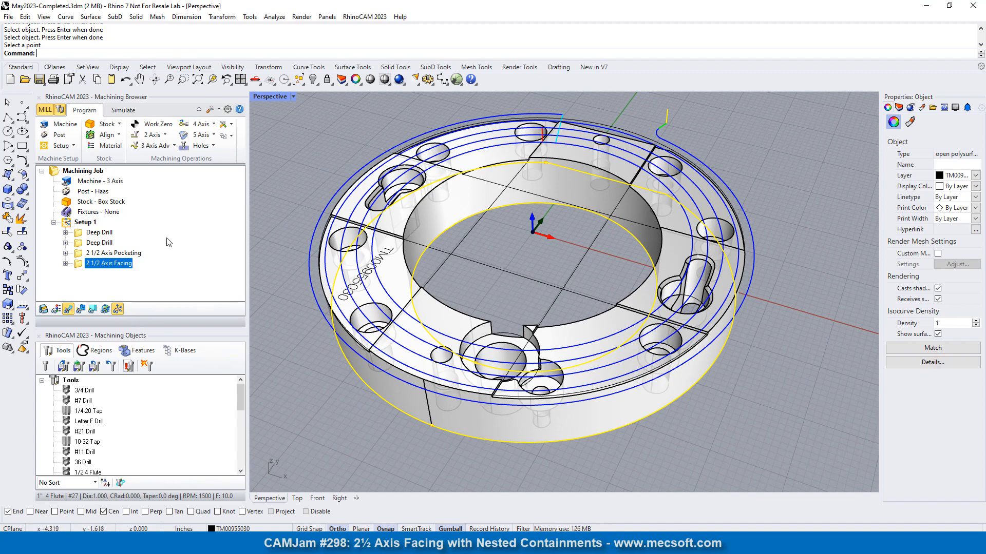
- Simulate the 2 1/2 Axis Facing operation and examine the cut stock along the central bore's upper edge
click(123, 110)
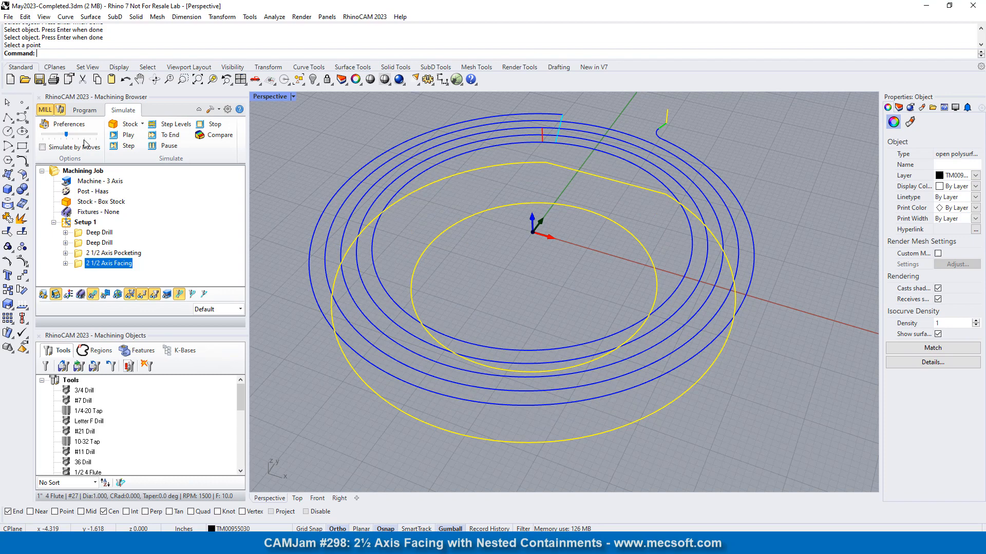
click(126, 136)
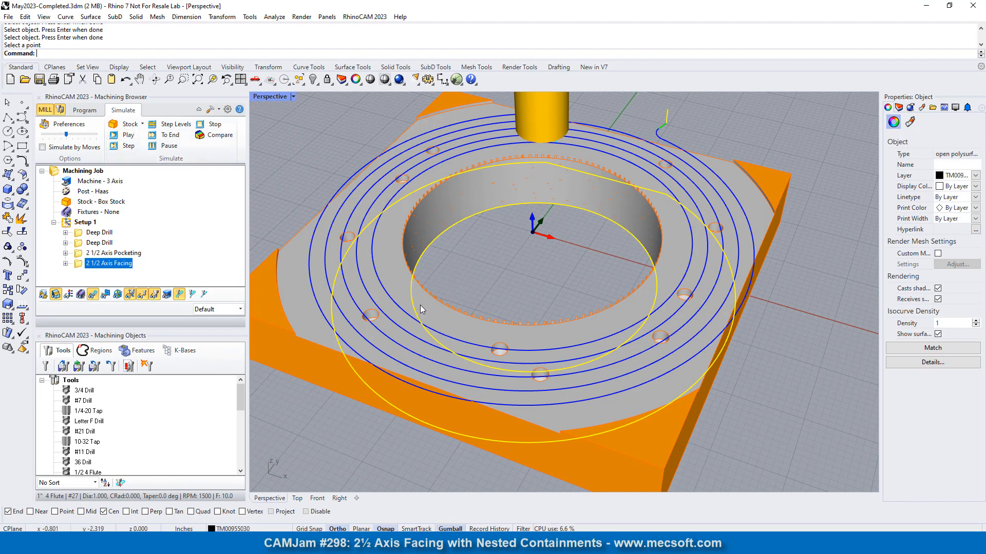
scroll(420, 308, up, 10)
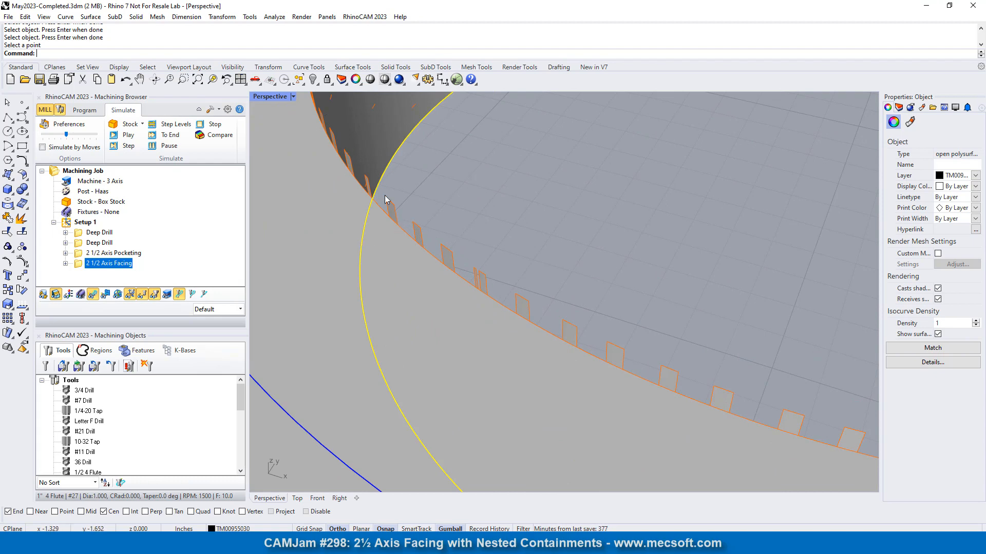
scroll(409, 285, down, 15)
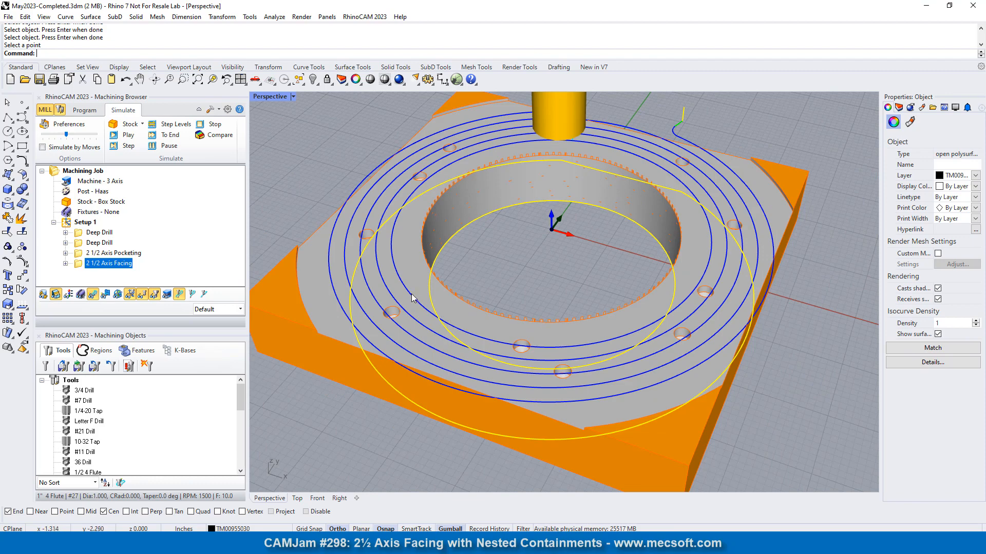
scroll(412, 298, up, 5)
key(Escape)
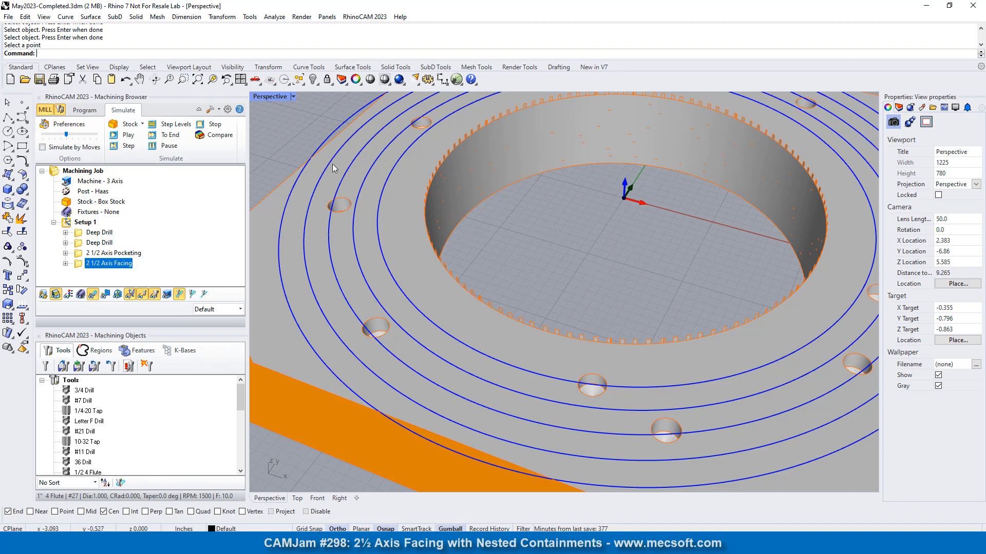
scroll(392, 200, down, 5)
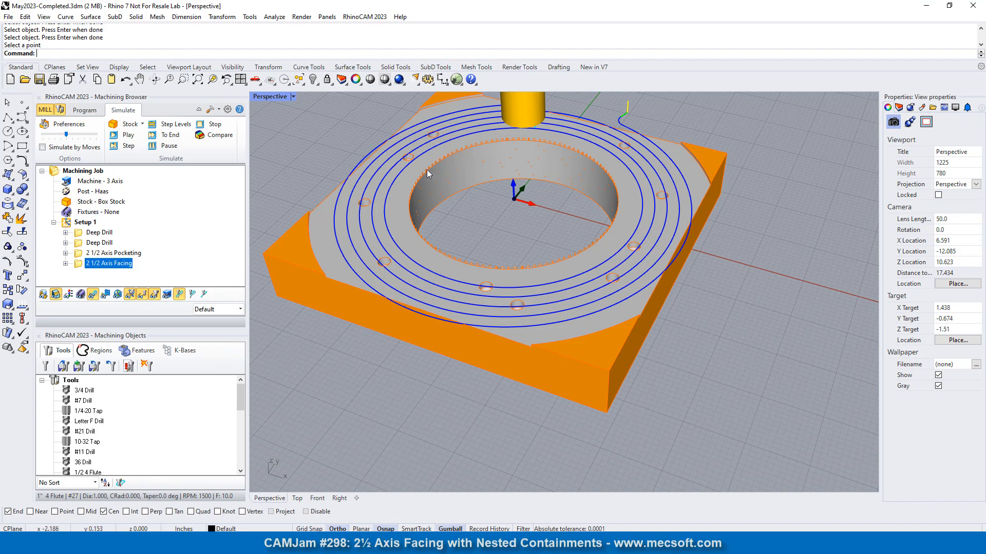
scroll(491, 211, up, 3)
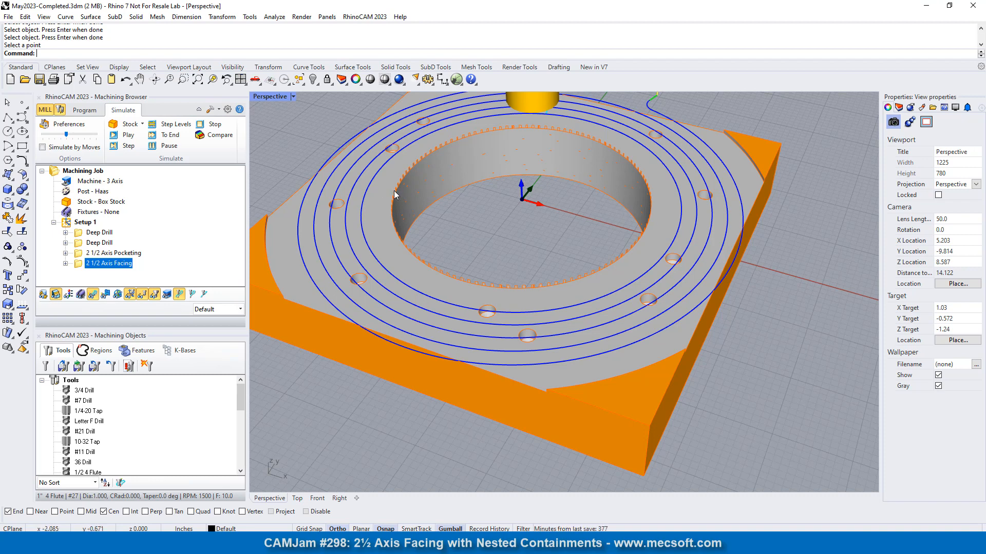
- Set the facing operation's roughing stock to -.125 and regenerate the toolpath
double_click(78, 265)
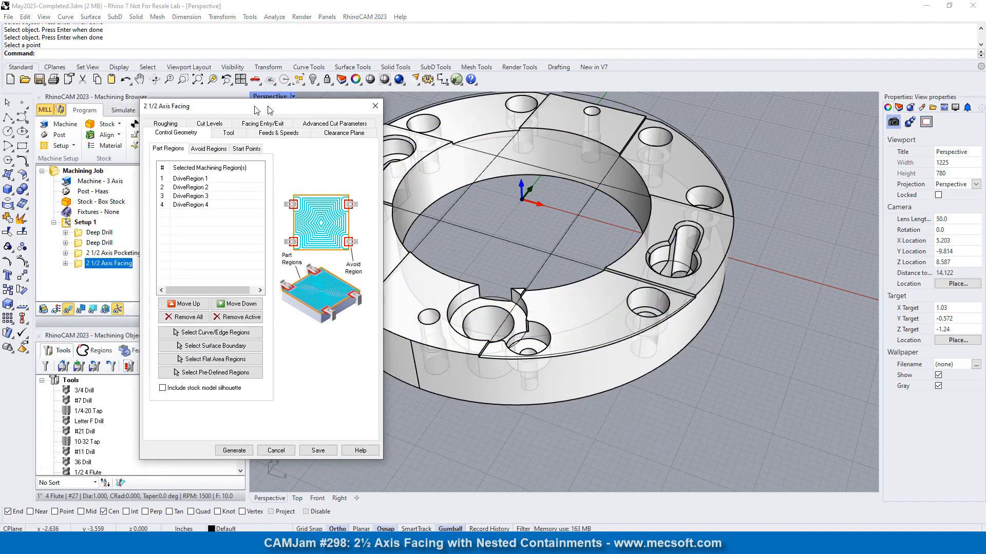
click(177, 124)
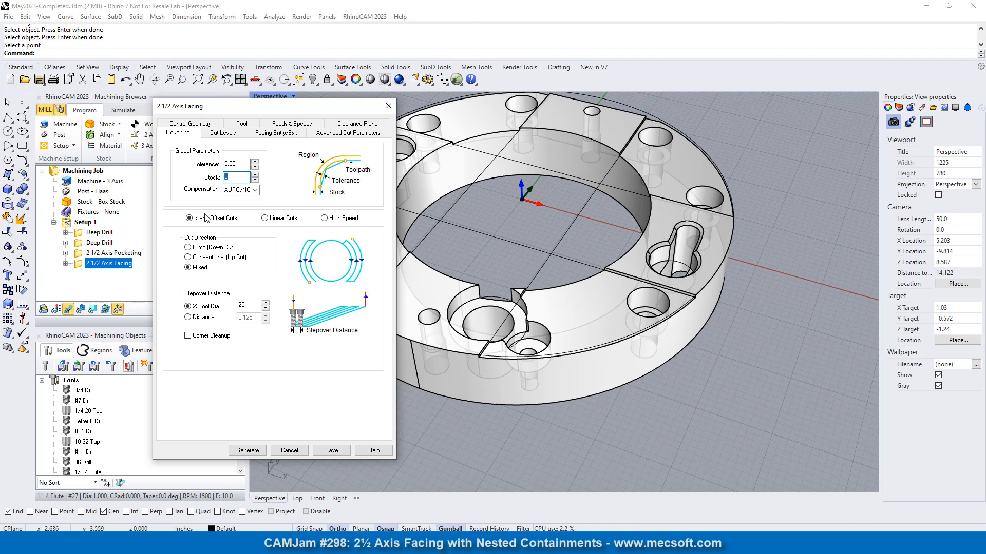
text(5)
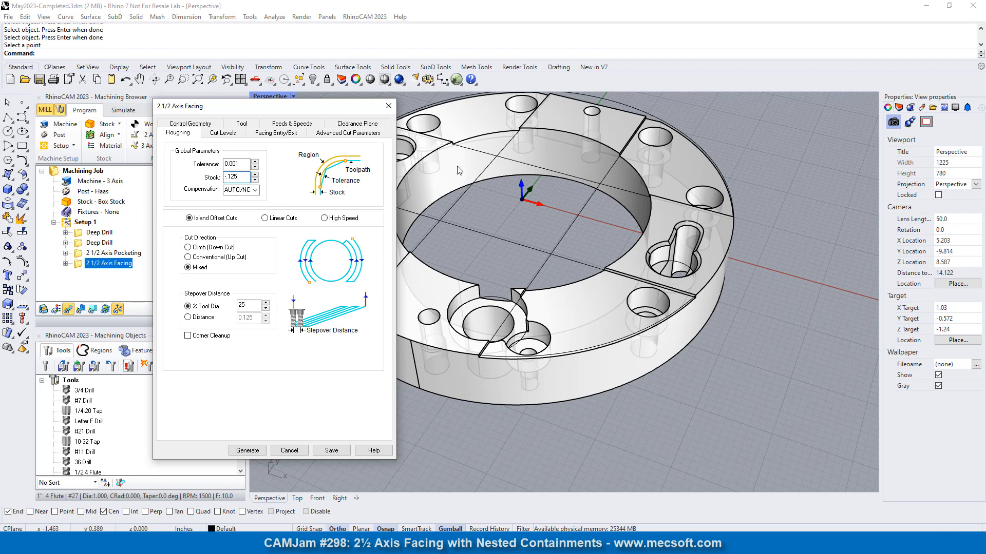
mouse_move(246, 179)
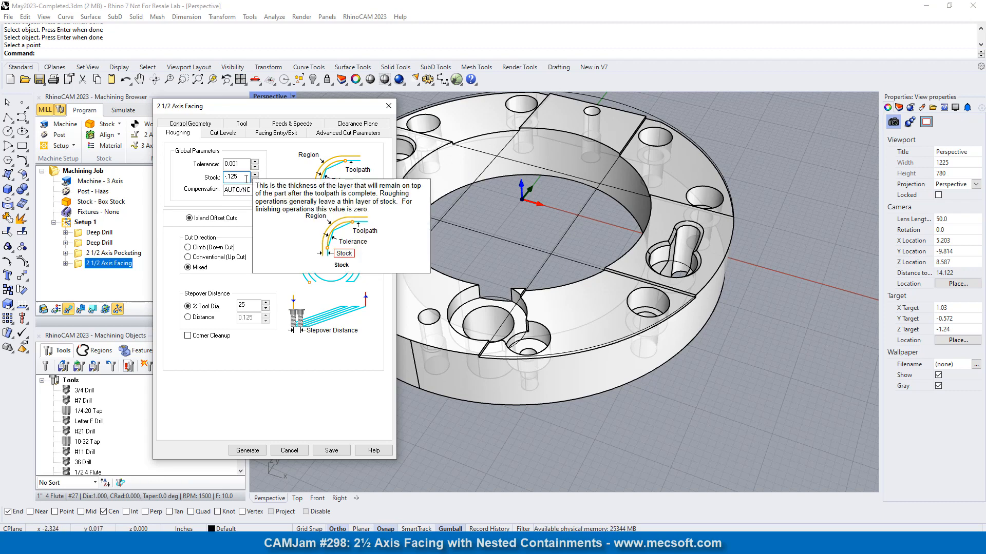
click(250, 451)
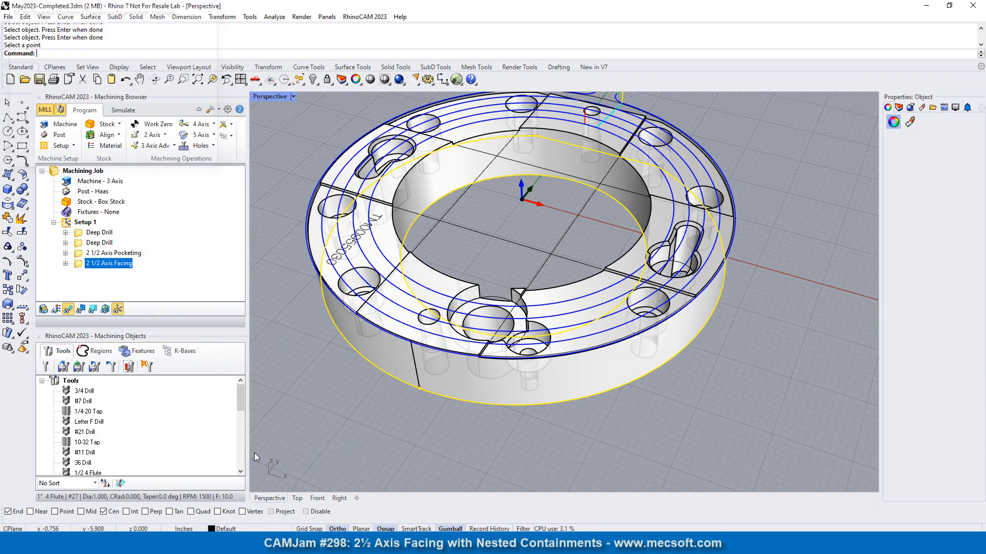
click(296, 279)
- Simulate the regenerated facing toolpath, inspect the central bore's upper edge, and return to the machining program
click(118, 110)
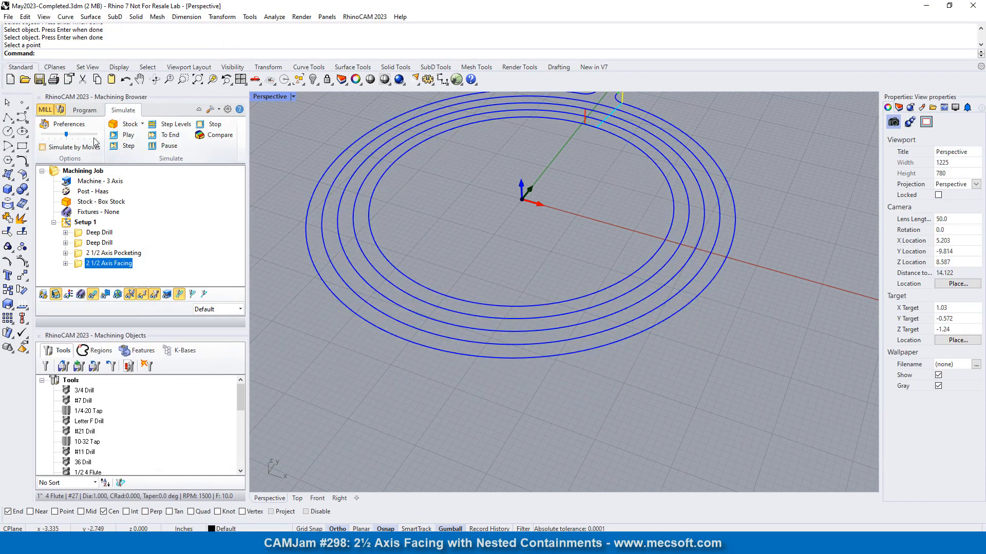
click(124, 137)
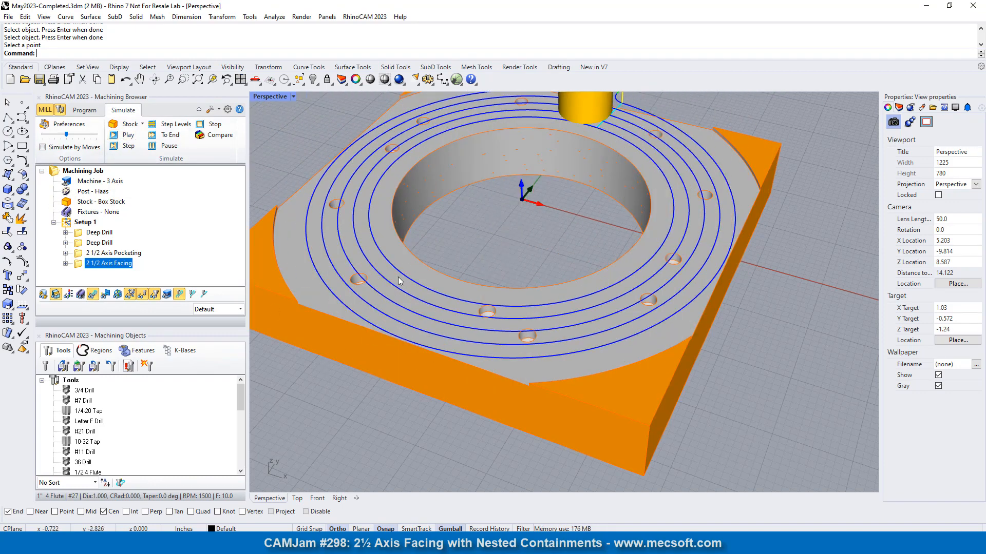
scroll(400, 281, up, 5)
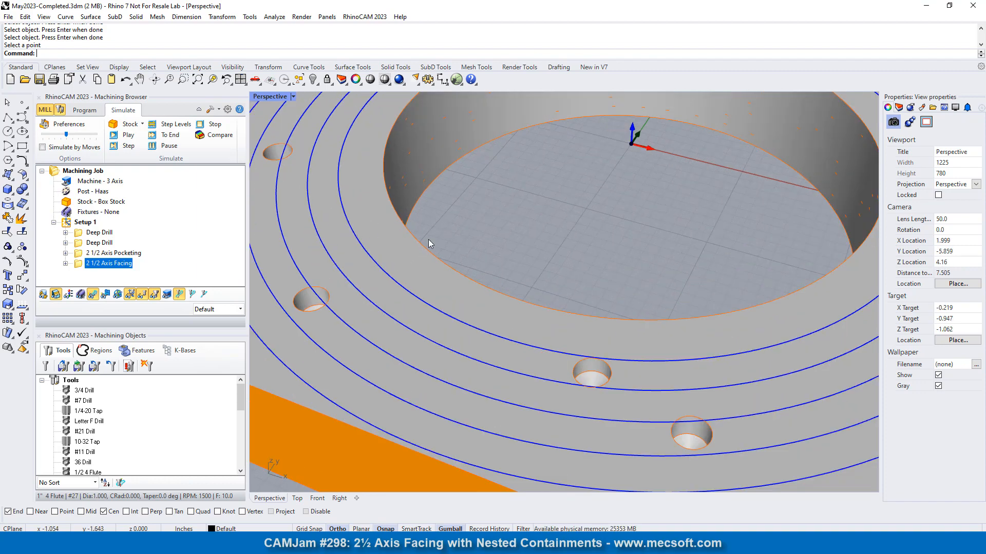
scroll(423, 293, down, 5)
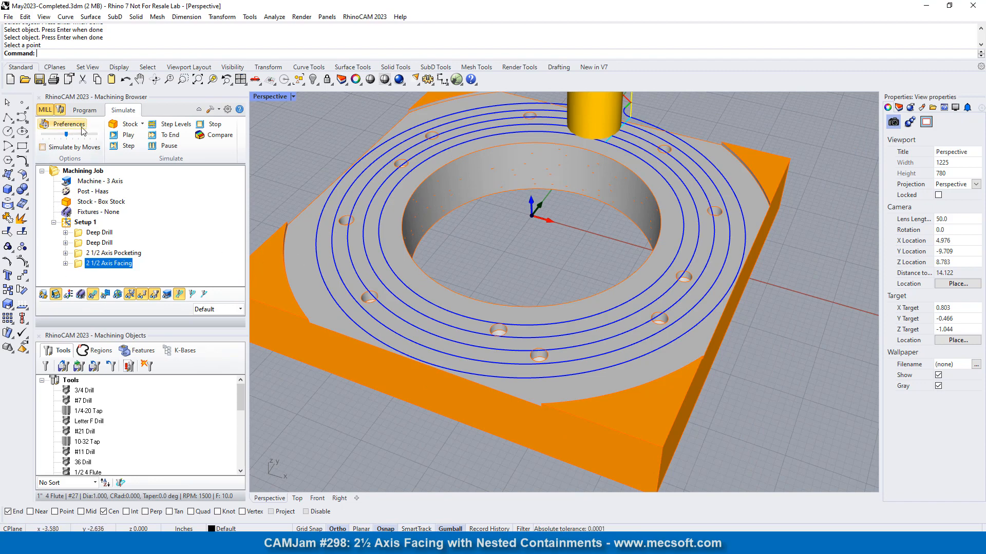
click(84, 110)
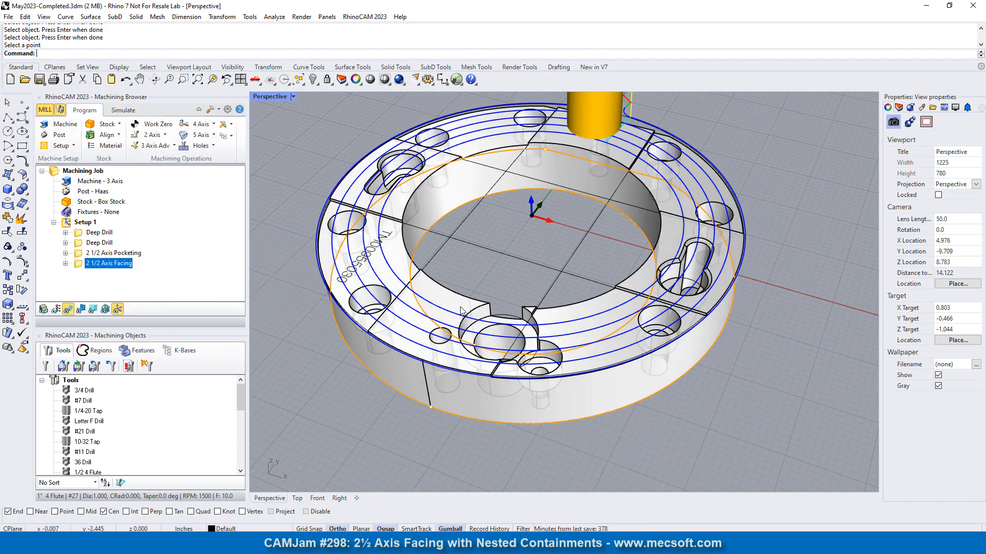